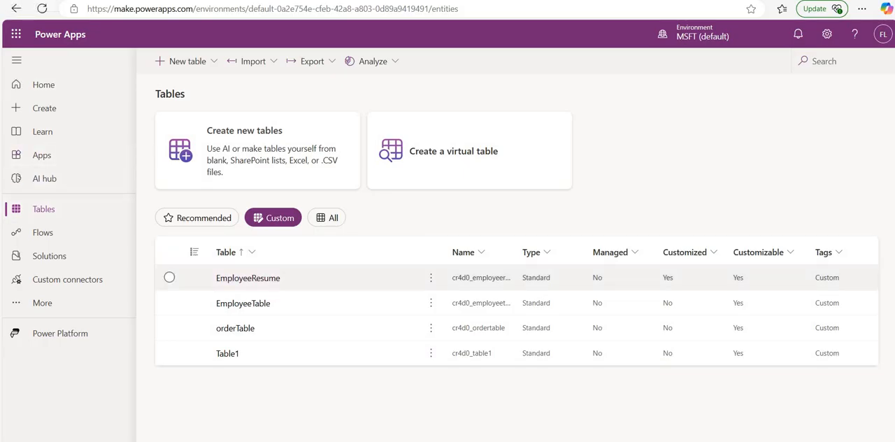
# Step: Open the EmployeeResume table, and add the EmployeeResumes Dataverse table to the canvas app as a data source
pyautogui.click(248, 278)
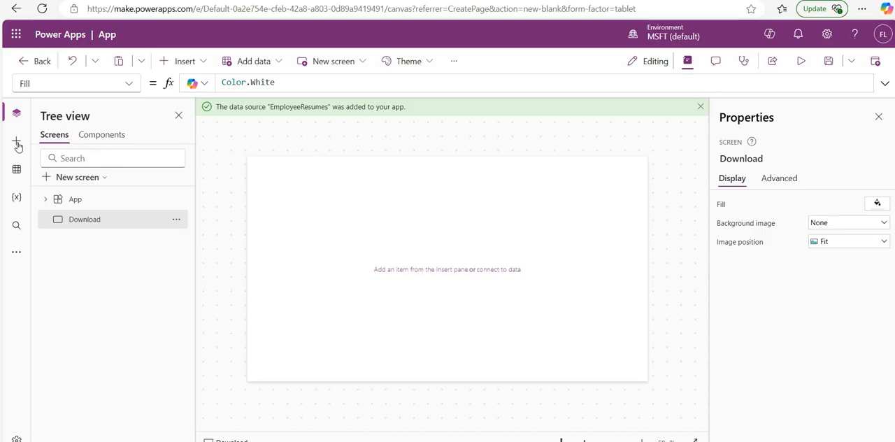
pyautogui.click(17, 169)
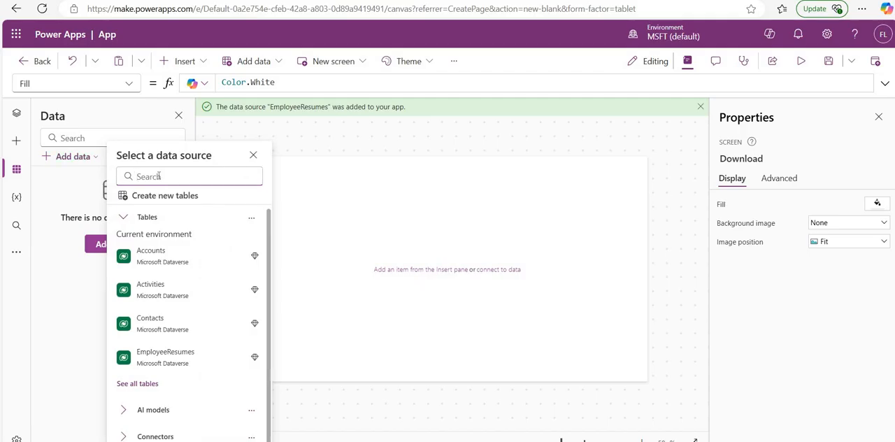
pyautogui.write('emplo')
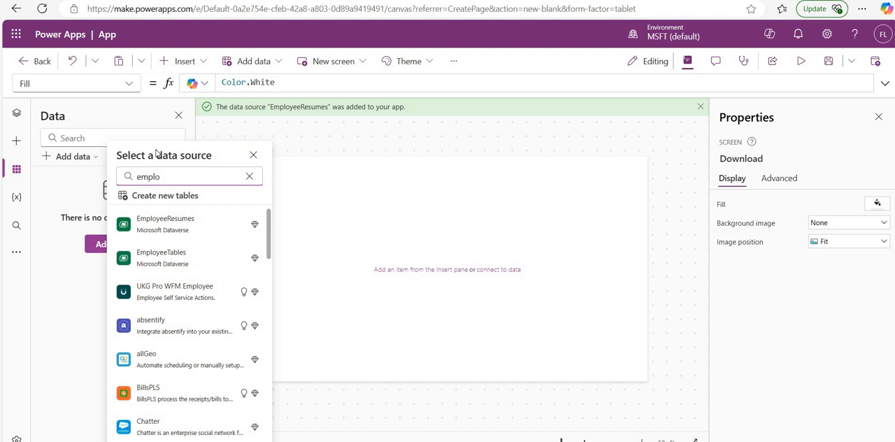
pyautogui.click(174, 232)
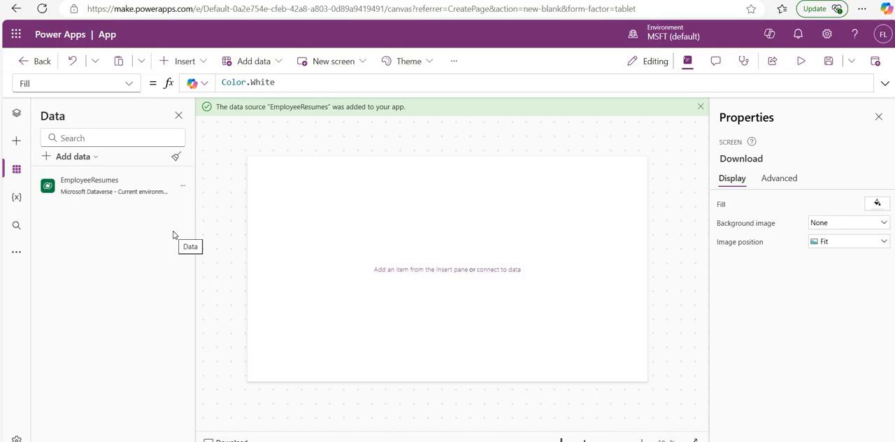
# Step: Insert a vertical gallery on the Download screen and connect it to the EmployeeResumes table
pyautogui.click(183, 61)
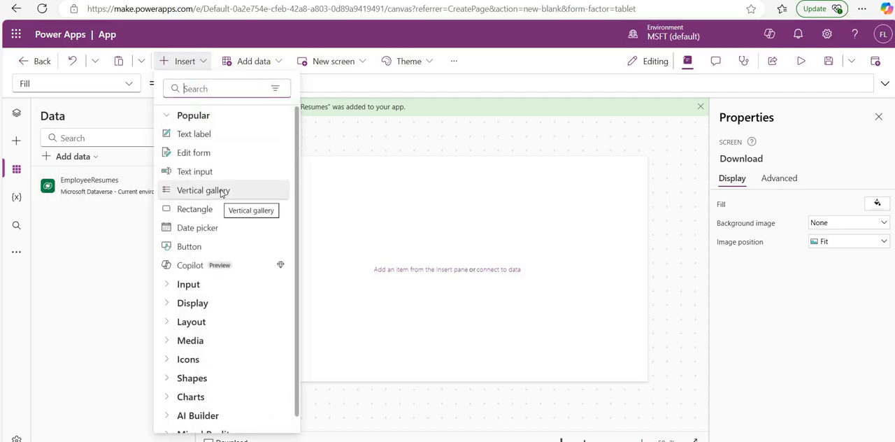
pyautogui.click(352, 180)
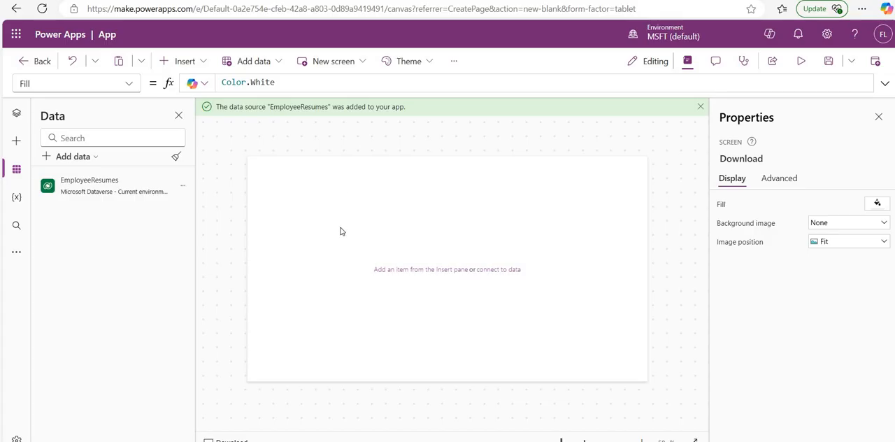
pyautogui.moveTo(386, 271)
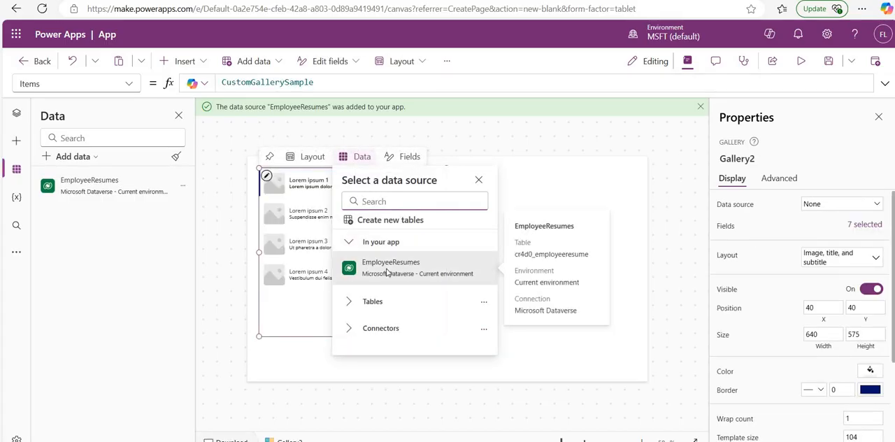
pyautogui.click(386, 272)
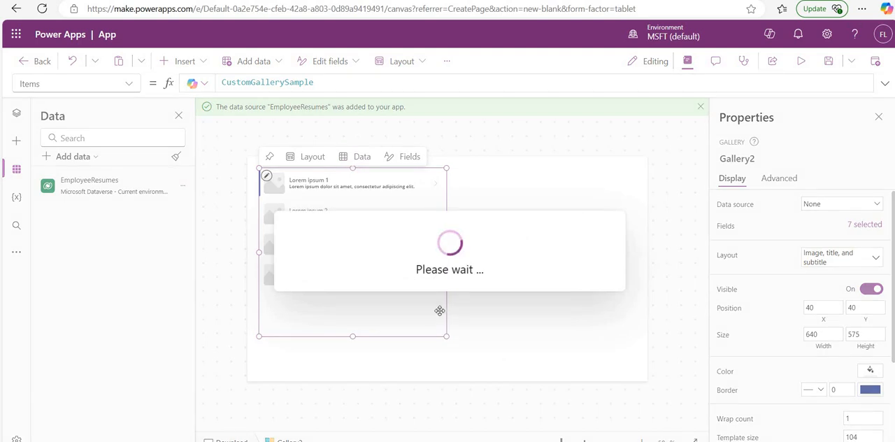
# Step: Resize the gallery to about 694 by 565 and remove the image placeholder from its rows
pyautogui.moveTo(444, 335); pyautogui.dragTo(449, 335)
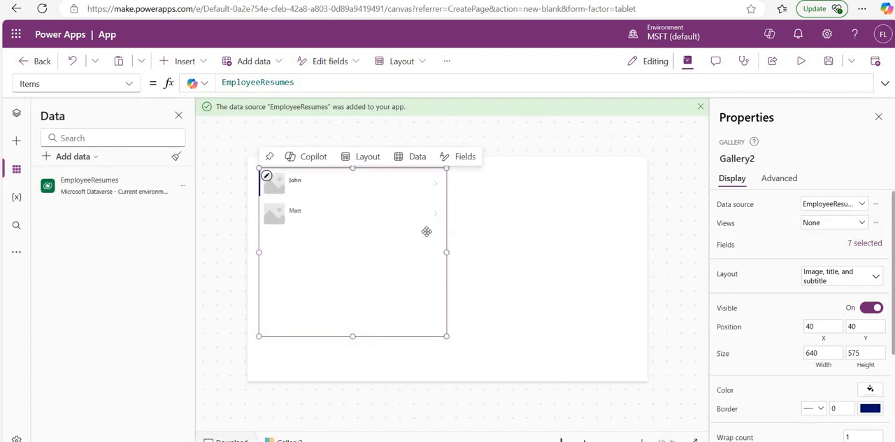
pyautogui.click(279, 181)
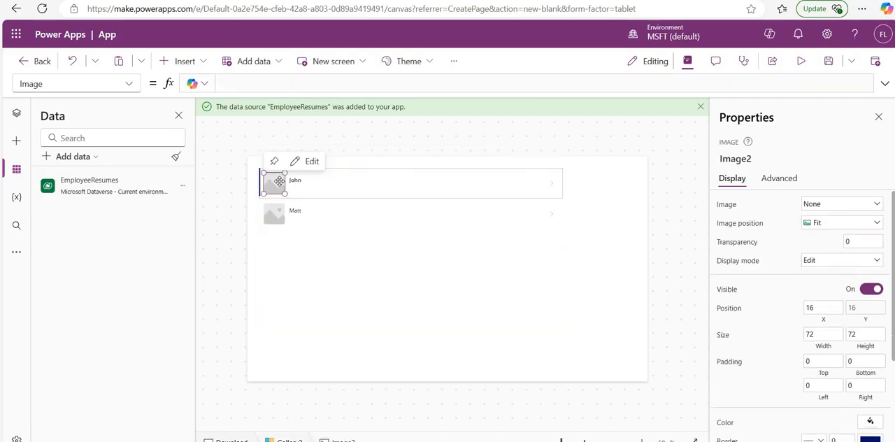
pyautogui.click(266, 176)
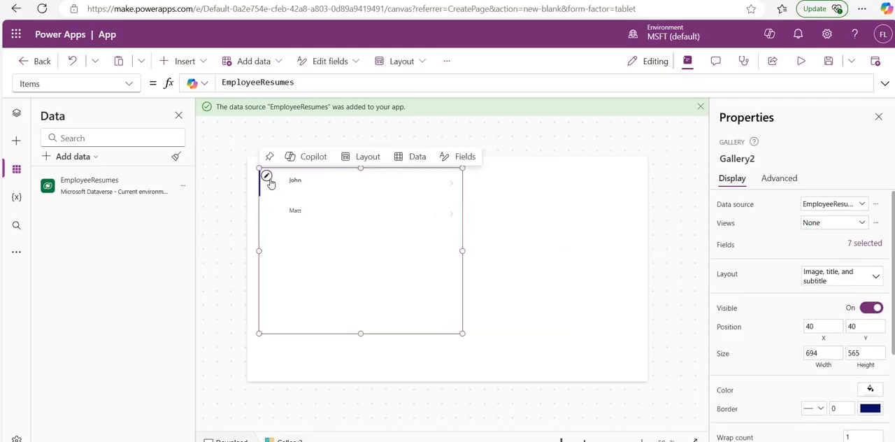
# Step: Narrow the employee name label in the gallery row to make room beside it
pyautogui.click(438, 181)
pyautogui.moveTo(356, 182); pyautogui.dragTo(346, 182)
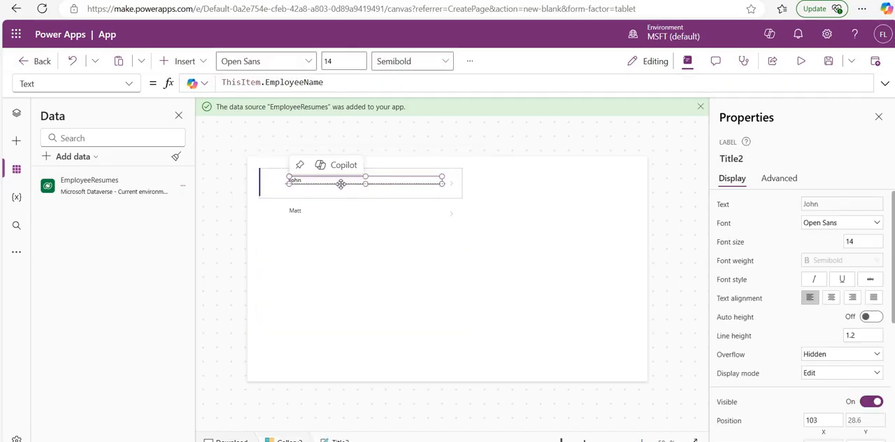
# Step: Add a Download icon to the gallery row beside the employee name, at about X 206, Y 23 and sized 48 by 36
pyautogui.click(186, 61)
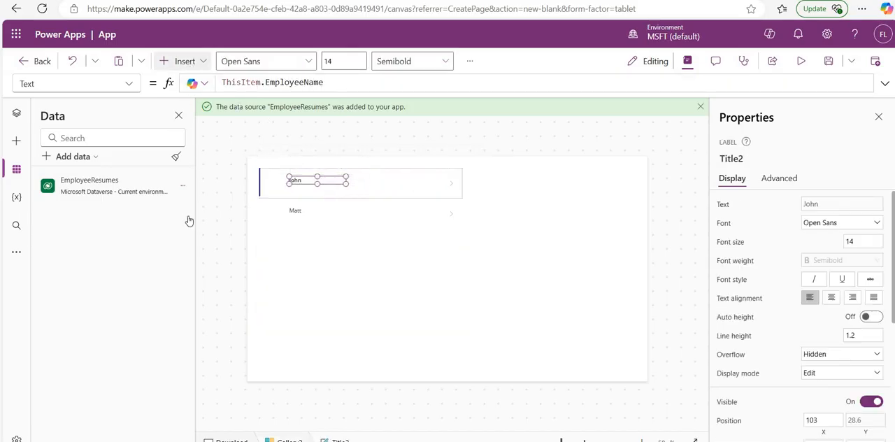
pyautogui.scroll(-1, 167, 342)
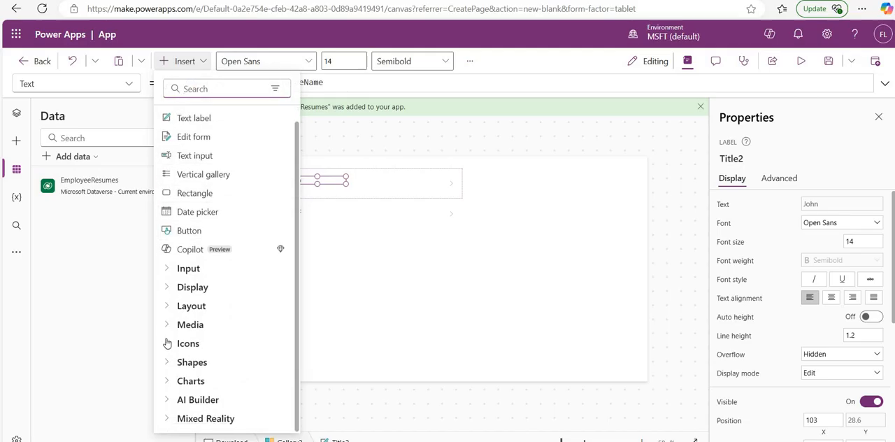
pyautogui.click(167, 342)
pyautogui.scroll(-5, 194, 283)
pyautogui.scroll(-15, 196, 285)
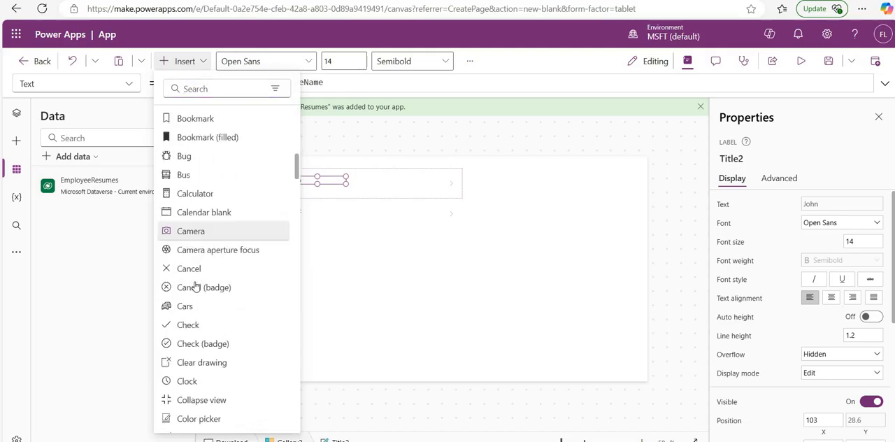
pyautogui.scroll(-15, 196, 286)
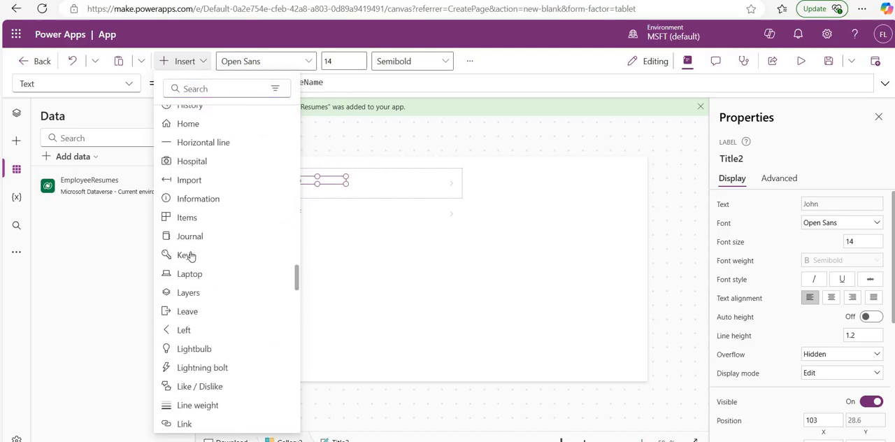
pyautogui.click(195, 89)
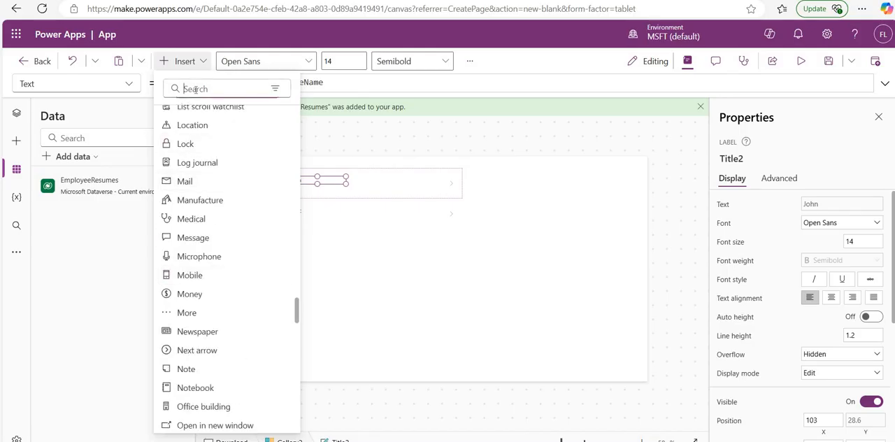
pyautogui.write('dow')
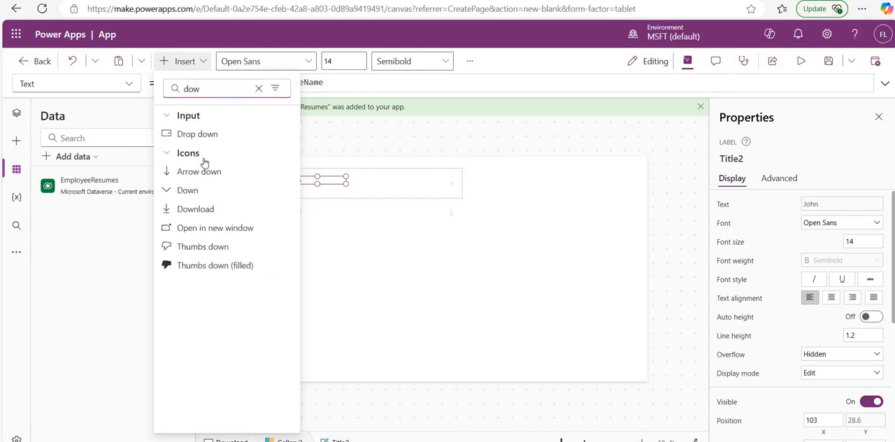
pyautogui.click(197, 208)
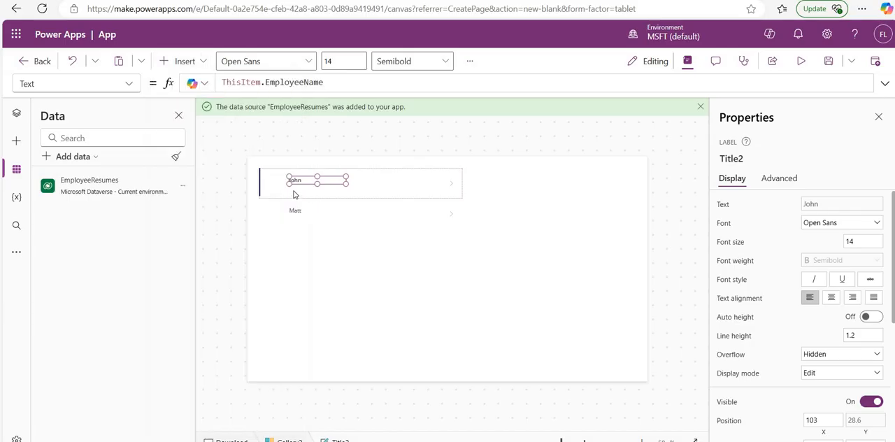
pyautogui.moveTo(280, 187); pyautogui.dragTo(326, 180)
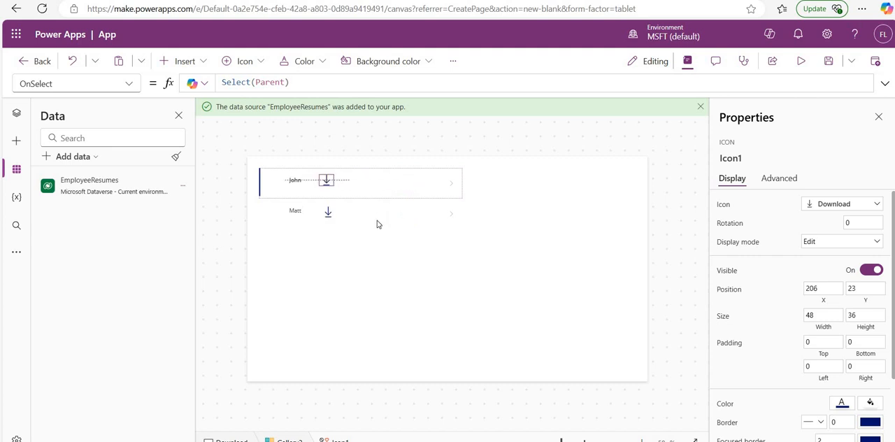
pyautogui.click(407, 251)
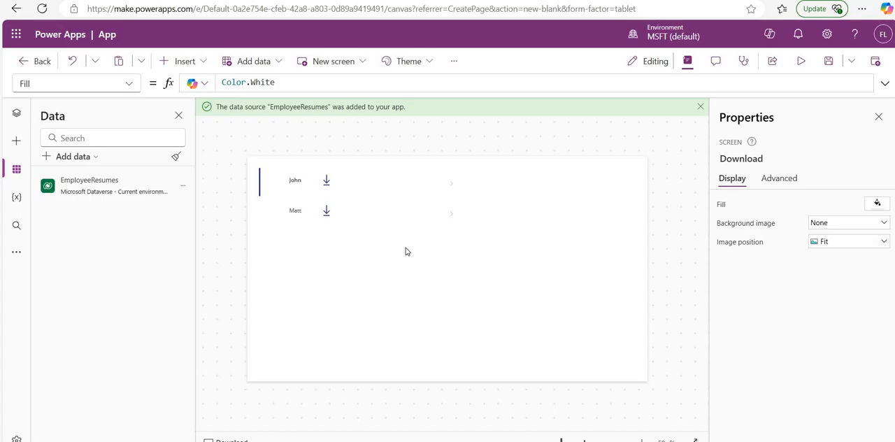
# Step: Select the first row's download icon, and get the environment URL from the environment details in the Power Platform admin center
pyautogui.click(326, 181)
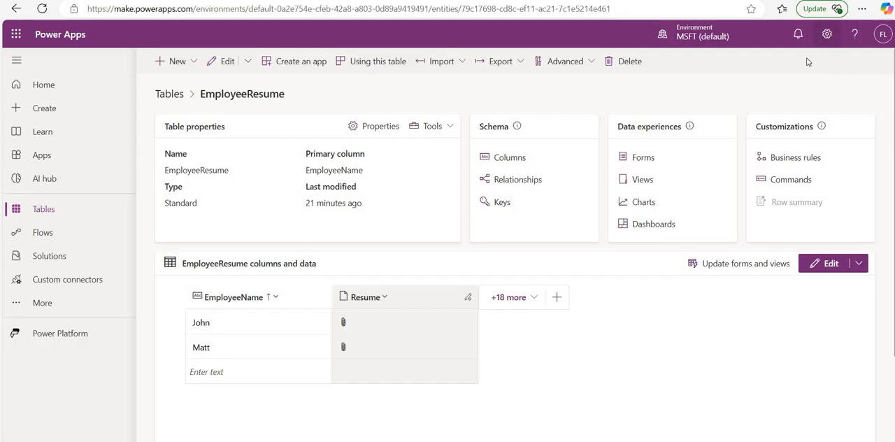
pyautogui.click(827, 36)
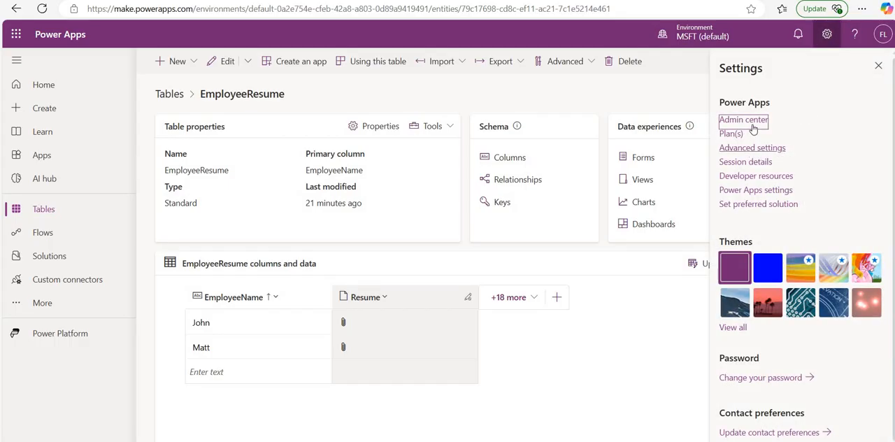
pyautogui.click(744, 120)
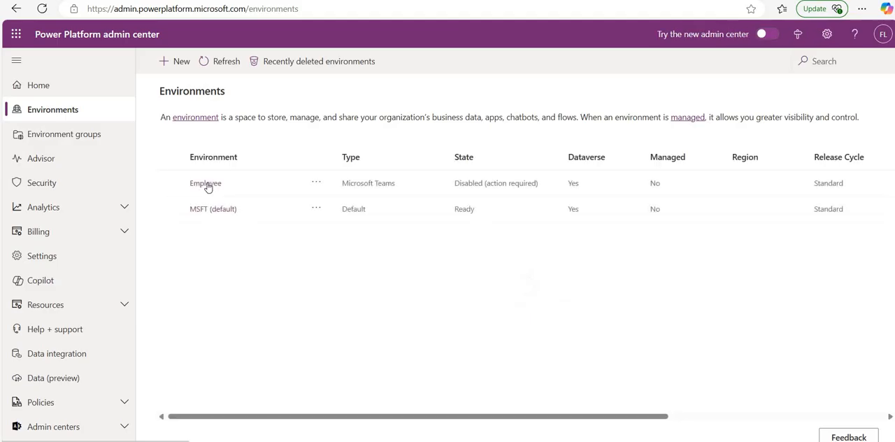
pyautogui.click(210, 184)
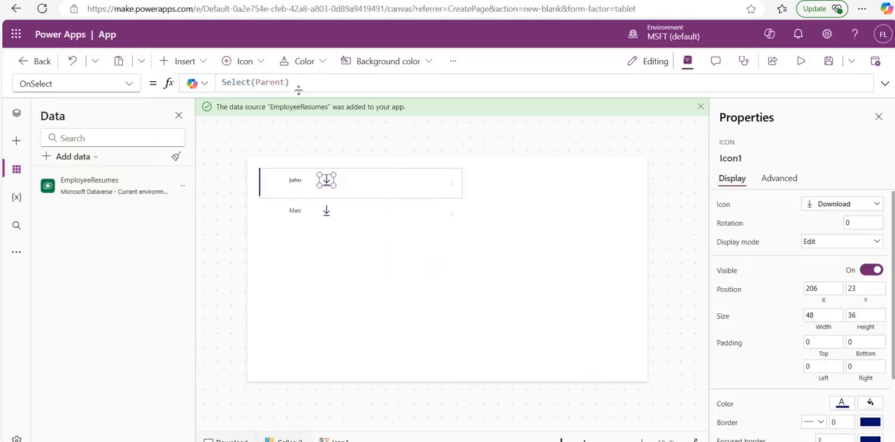
# Step: Replace the download icon's OnSelect formula Select(Parent) in the canvas app with the Download function
pyautogui.moveTo(289, 83); pyautogui.dragTo(168, 80)
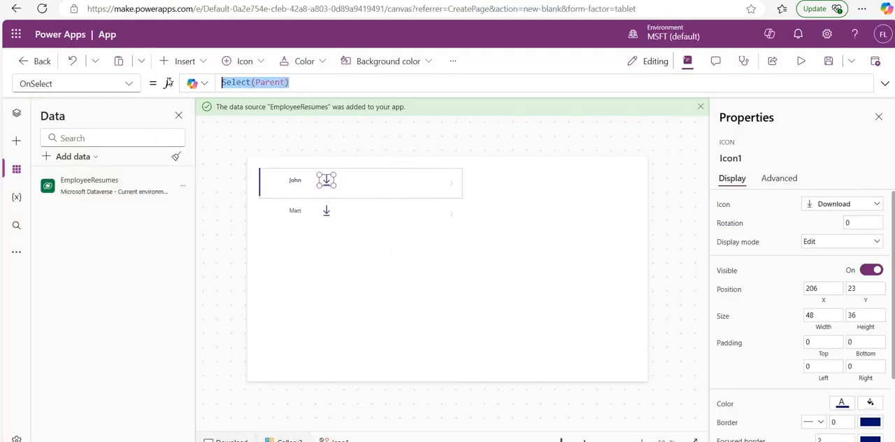
pyautogui.write('do')
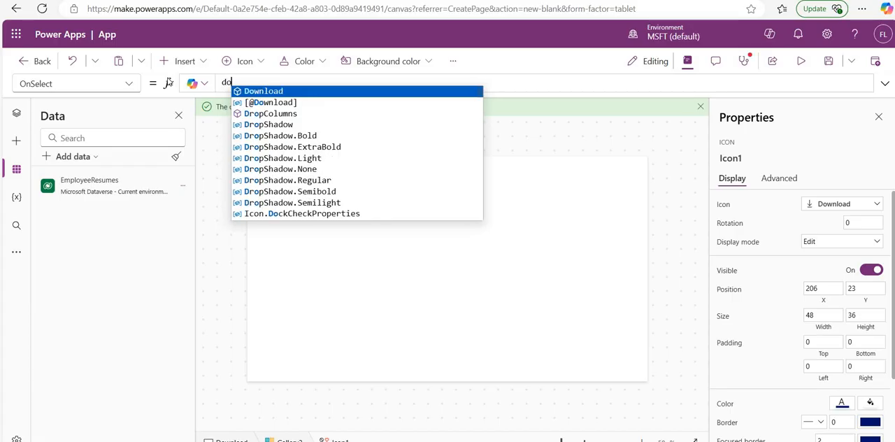
pyautogui.press('BackSpace')
pyautogui.write('ow')
pyautogui.press('Tab')
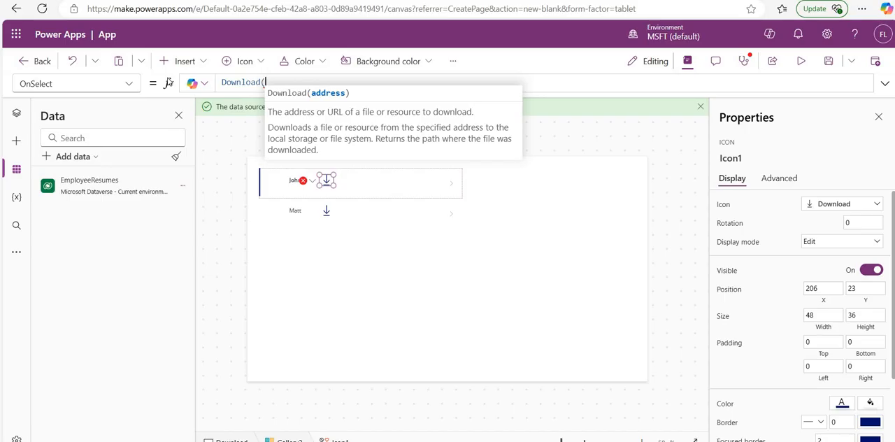
pyautogui.write('https://orgc7a9ab2b.crm.dynamics.com')
pyautogui.press('Left')
pyautogui.press('Left')
pyautogui.press('Left')
pyautogui.press('Left')
pyautogui.press('Left')
pyautogui.press('Left')
pyautogui.press('Left')
pyautogui.press('Left')
pyautogui.press('Left')
pyautogui.press('Left')
pyautogui.press('Left')
pyautogui.press('Left')
pyautogui.press('Left')
pyautogui.press('Left')
pyautogui.press('Left')
pyautogui.press('Left')
pyautogui.press('Left')
pyautogui.press('Left')
pyautogui.press('Left')
pyautogui.press('Left')
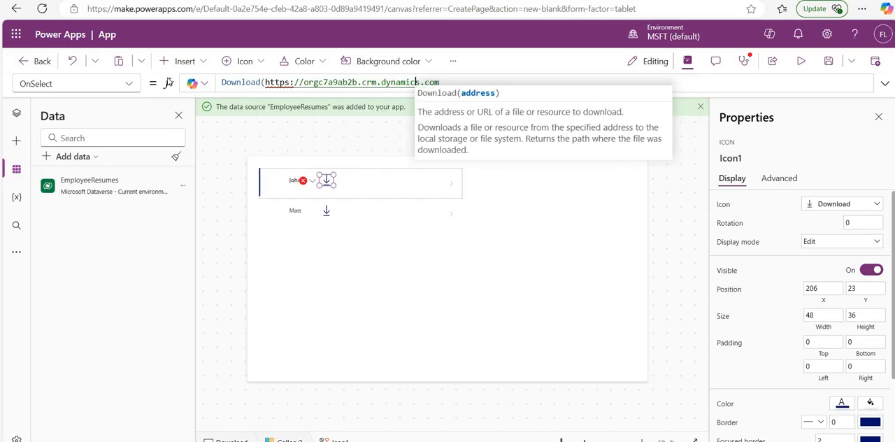
pyautogui.press('Left')
pyautogui.press('Left')
pyautogui.press('Left')
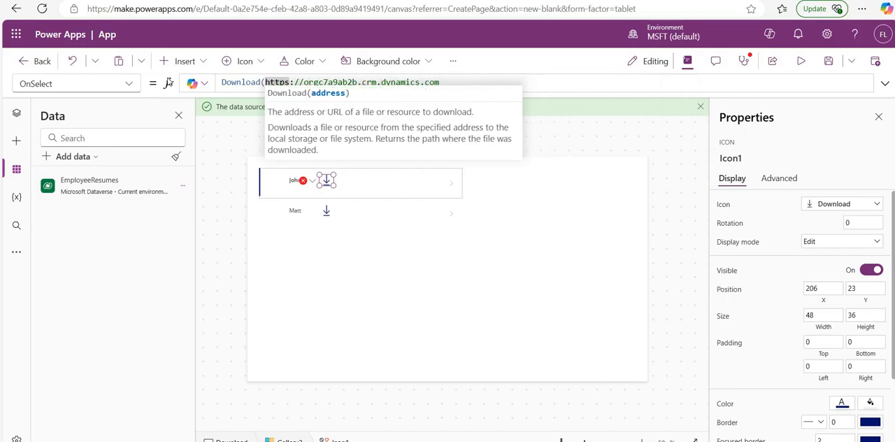
pyautogui.write('"')
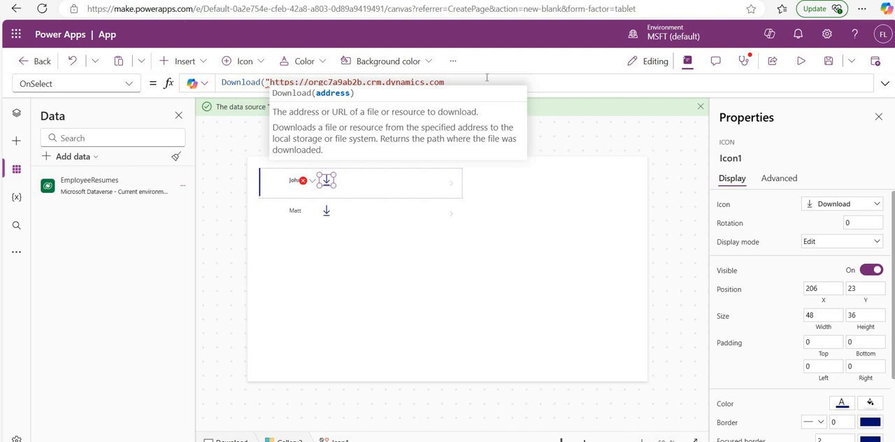
pyautogui.write('/')
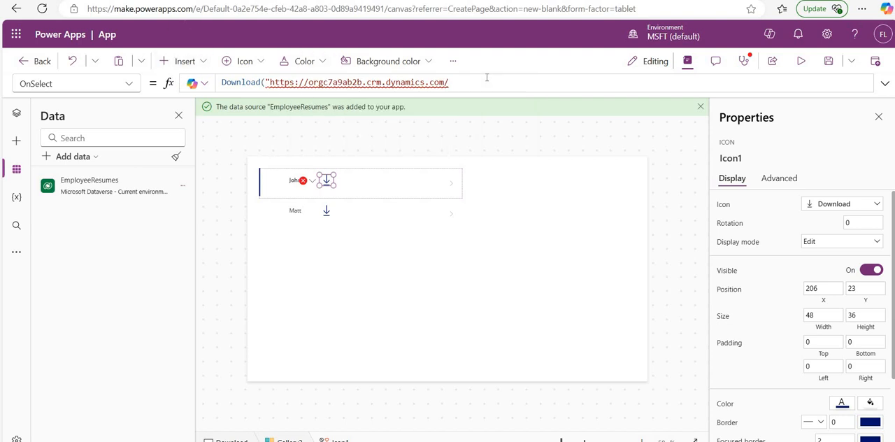
pyautogui.write('api/data/v9.2/')
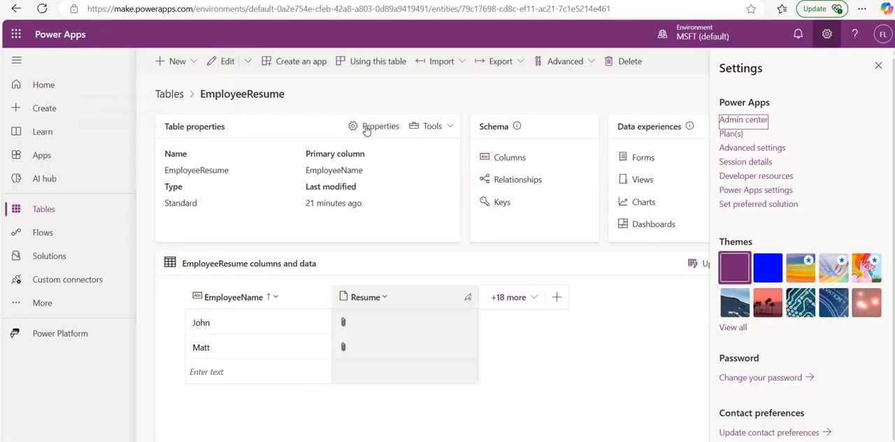
# Step: Look up the schema and logical names in the advanced options of the EmployeeResume table's properties
pyautogui.click(371, 127)
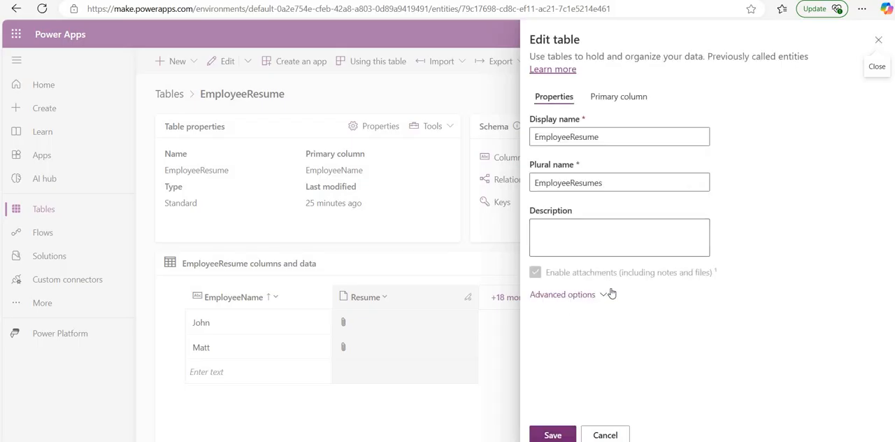
pyautogui.click(607, 295)
pyautogui.scroll(-3, 620, 163)
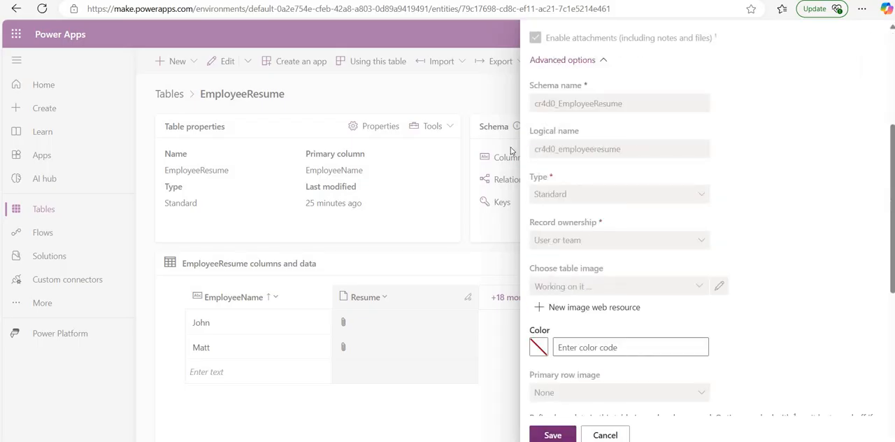
# Step: Copy the EmployeeResume table's logical name and append it to the Download address in plural form with an opening parenthesis, as cr4d0_employeeresumes(
pyautogui.moveTo(621, 149); pyautogui.dragTo(511, 151)
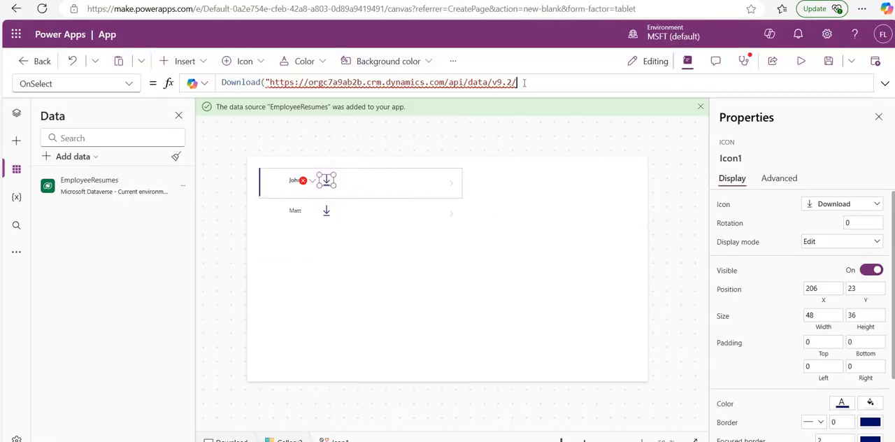
pyautogui.write('cr4d0_employeeresumes')
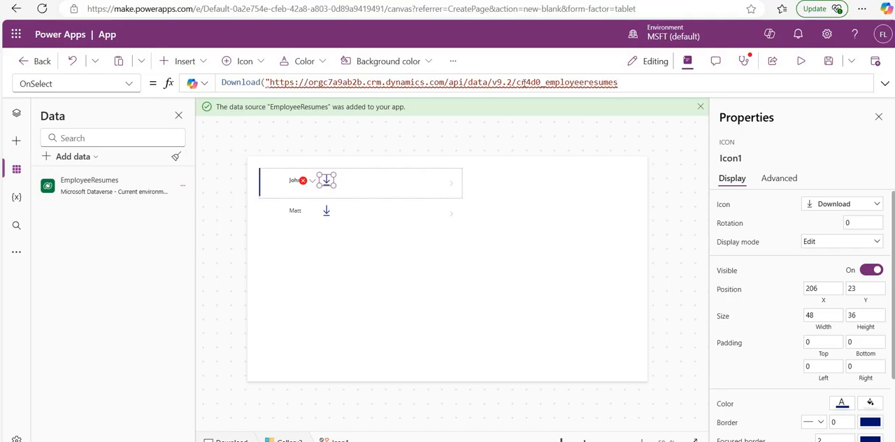
pyautogui.write('"')
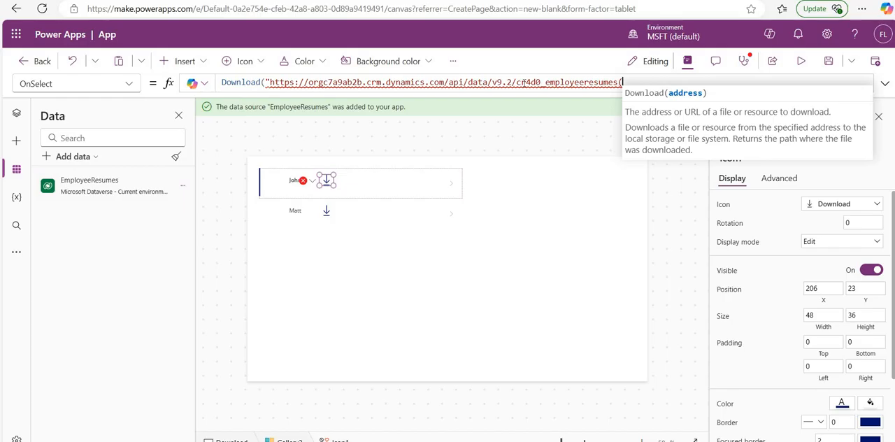
# Step: Concatenate the row's unique identifier into the address with "& ThisItem.EmployeeResume&", followed by a closing parenthesis for the URL
pyautogui.write('"')
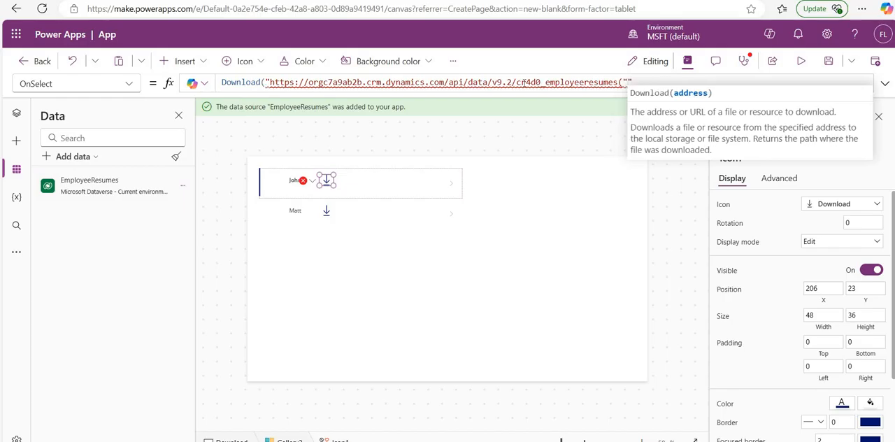
pyautogui.write('&&')
pyautogui.write(' th&')
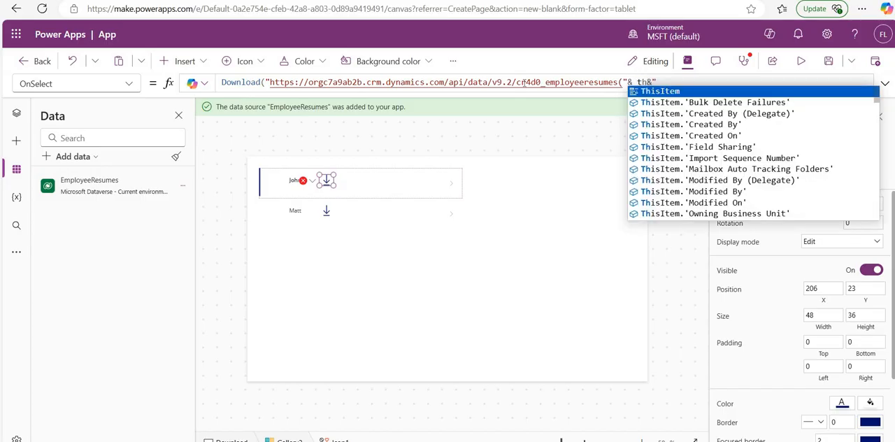
pyautogui.press('Tab')
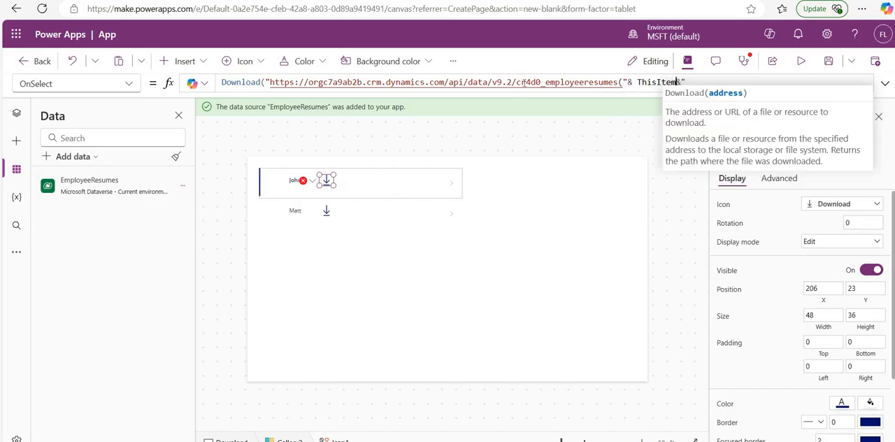
pyautogui.write('.')
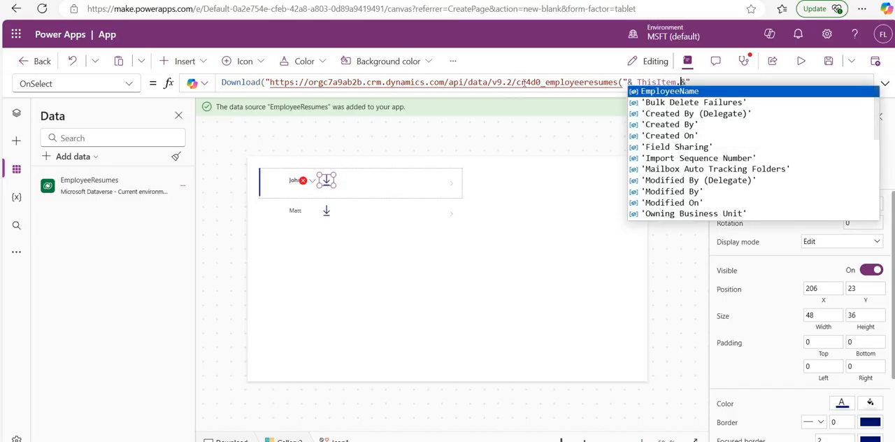
pyautogui.press('Up')
pyautogui.press('Up')
pyautogui.press('Up')
pyautogui.press('Up')
pyautogui.press('Up')
pyautogui.press('Up')
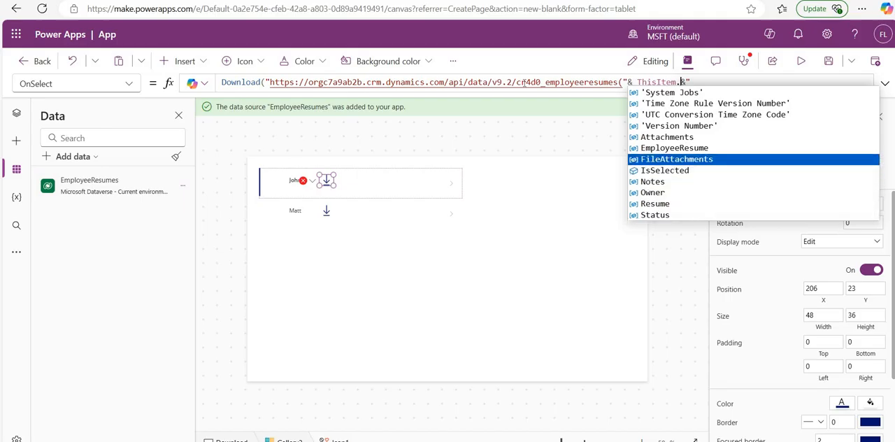
pyautogui.press('Up')
pyautogui.press('Tab')
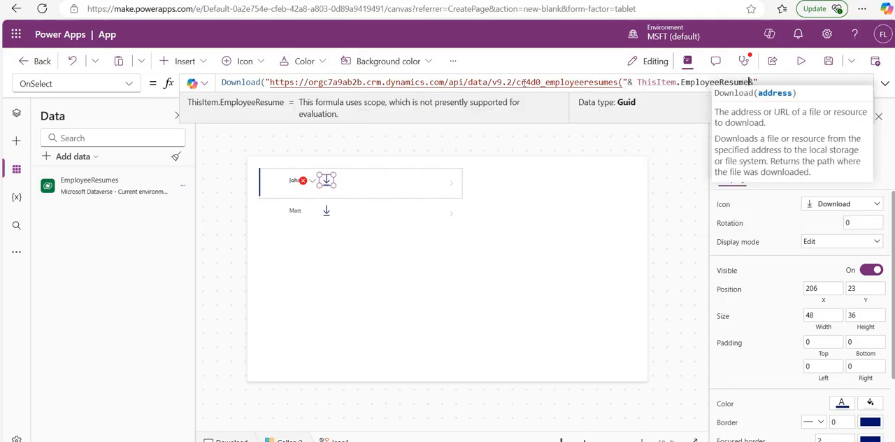
pyautogui.press('Right')
pyautogui.press('Right')
pyautogui.write(')')
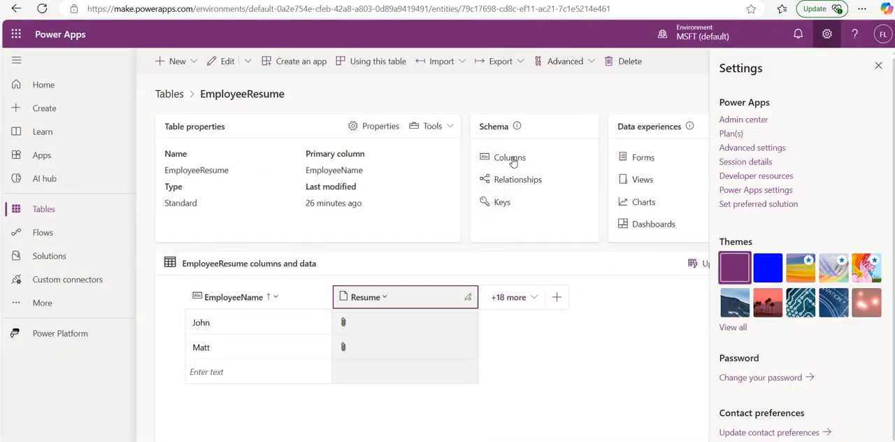
# Step: Open the EmployeeResume table's Resume column for editing and copy its logical name, cr4d0_resume, from the advanced options
pyautogui.click(510, 158)
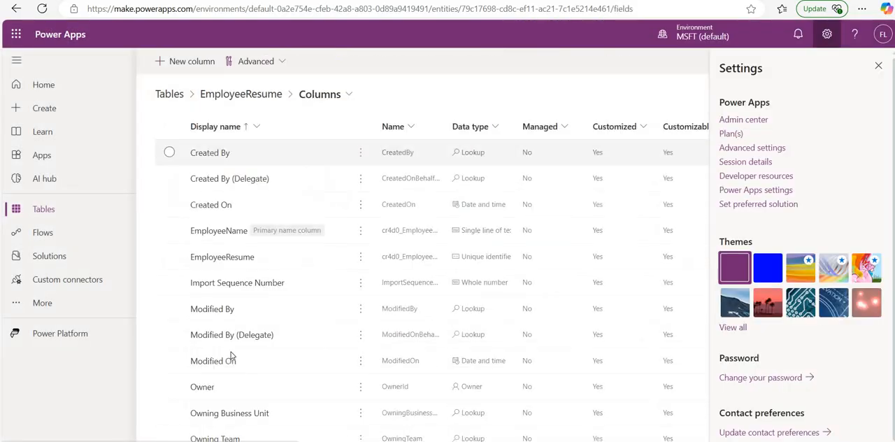
pyautogui.scroll(-2, 204, 311)
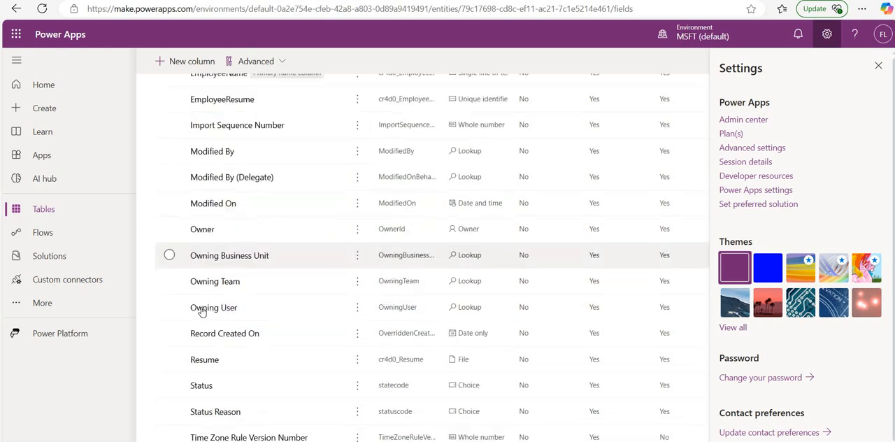
pyautogui.scroll(-1, 203, 311)
pyautogui.click(202, 314)
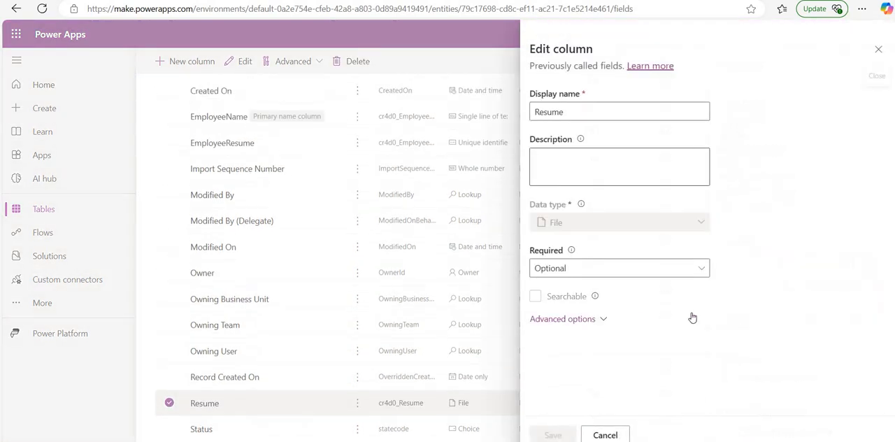
pyautogui.click(686, 315)
pyautogui.scroll(-3, 613, 186)
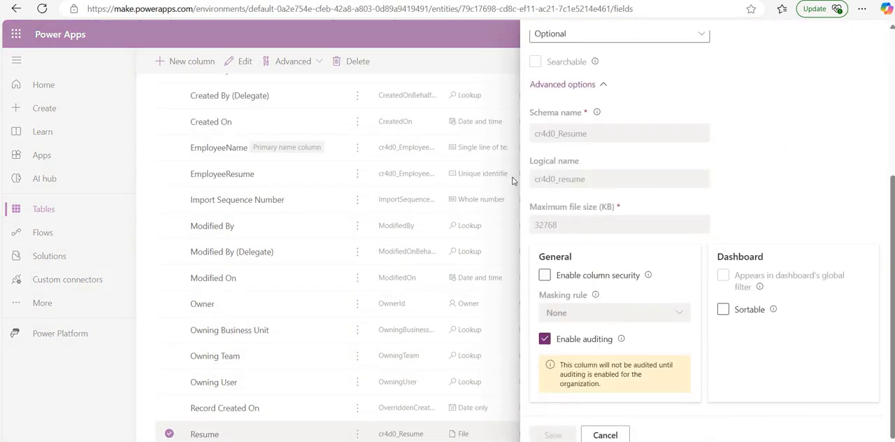
pyautogui.moveTo(588, 180); pyautogui.dragTo(514, 179)
pyautogui.hotkey('ctrl', 'c')
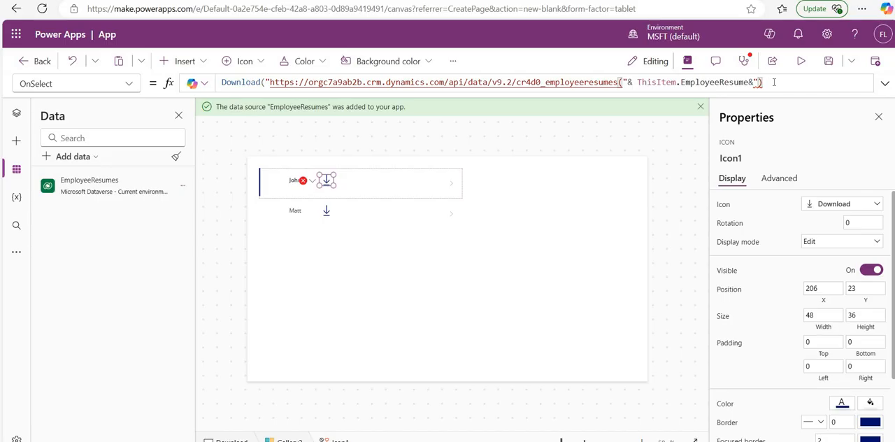
# Step: Append /cr4d0_resume/$value to the Download address, and end the formula with a closing quotation mark and parenthesis
pyautogui.write('/')
pyautogui.hotkey('ctrl', 'v')
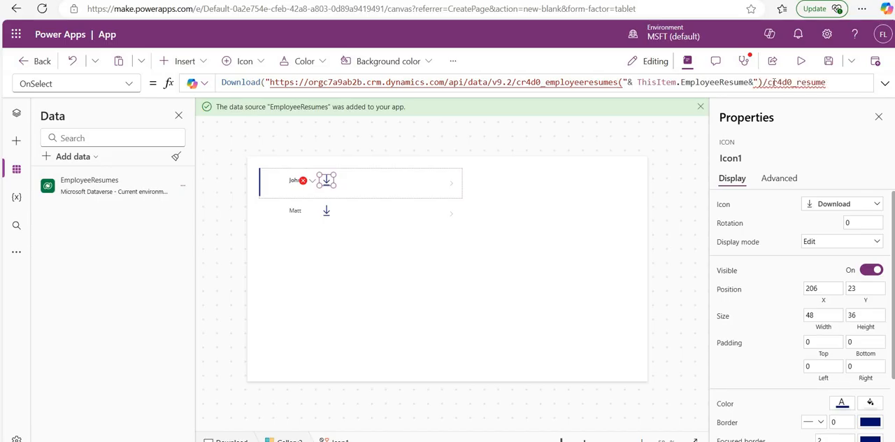
pyautogui.write('/$Value')
pyautogui.click(838, 82)
pyautogui.press('BackSpace')
pyautogui.write('value')
pyautogui.doubleClick(864, 82)
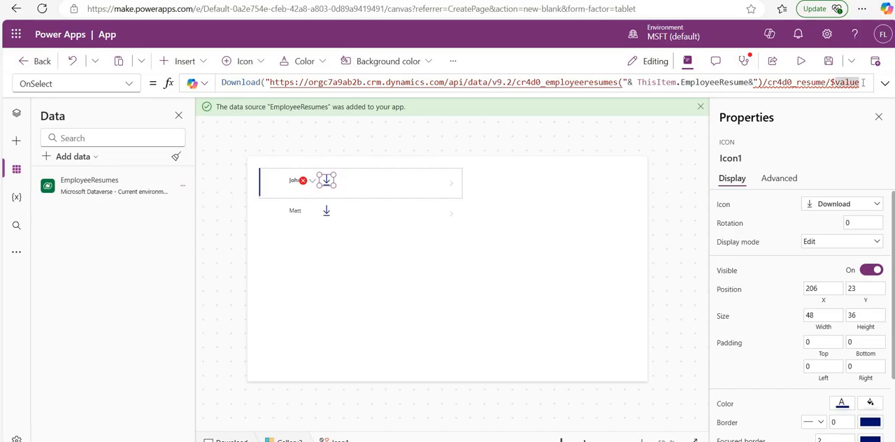
pyautogui.click(864, 83)
pyautogui.write(')')
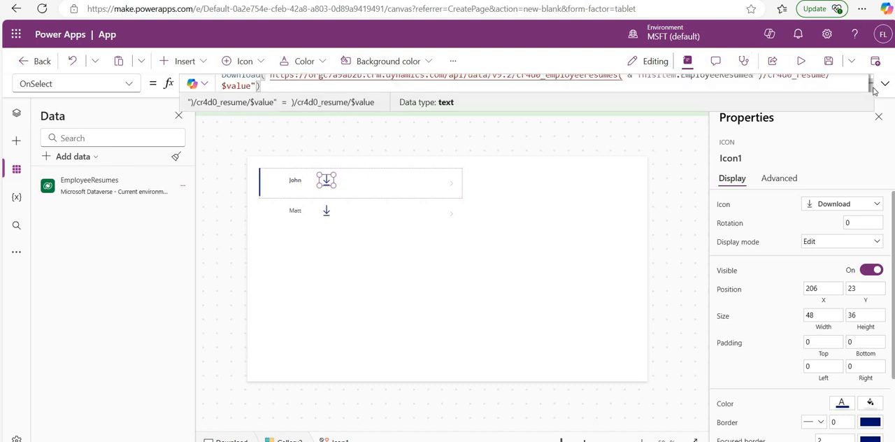
# Step: Expand the formula to review it, and preview the app to test the first gallery row's download icon
pyautogui.click(884, 86)
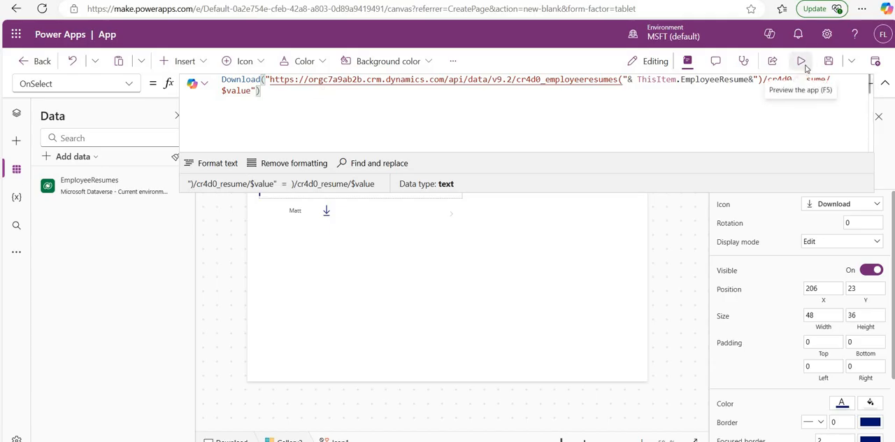
pyautogui.press('F5')
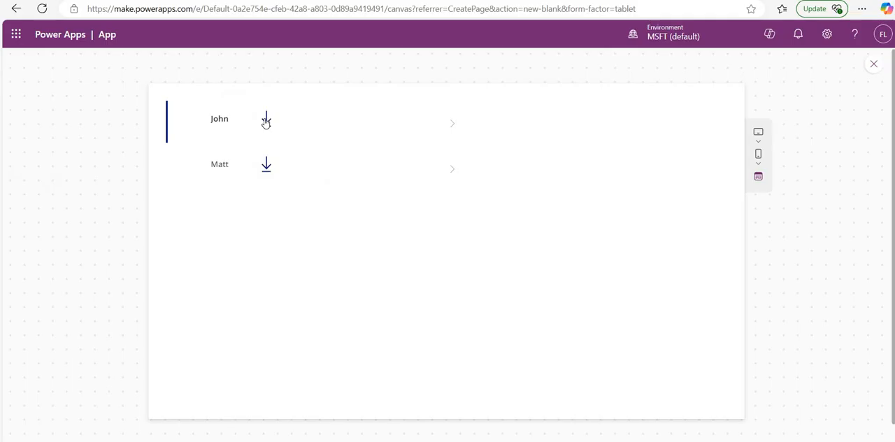
pyautogui.click(265, 120)
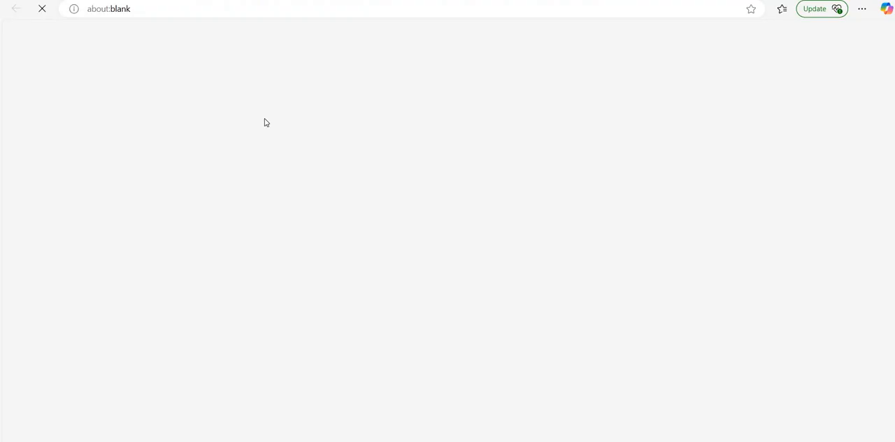